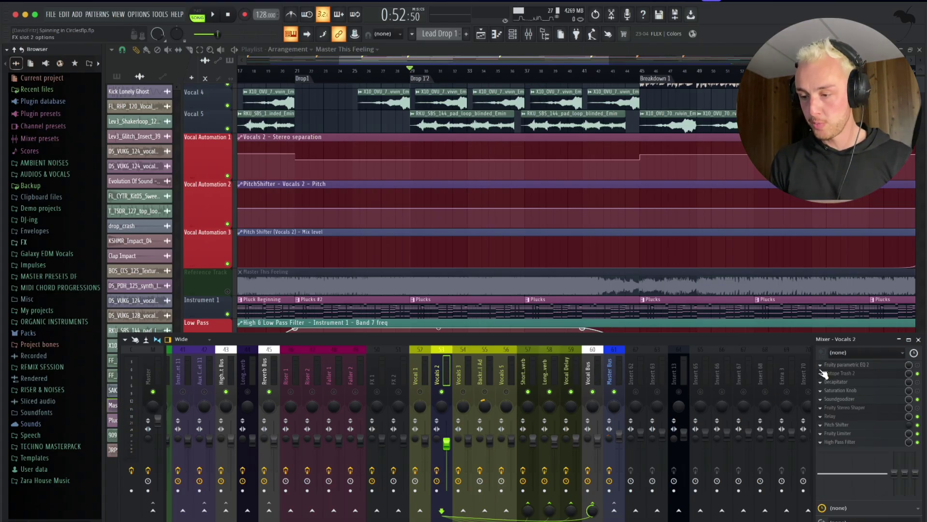
Open iZotope Trash 2 on the Vocals 2 track and audition the drop with its mix fully wet.
left_click(845, 415)
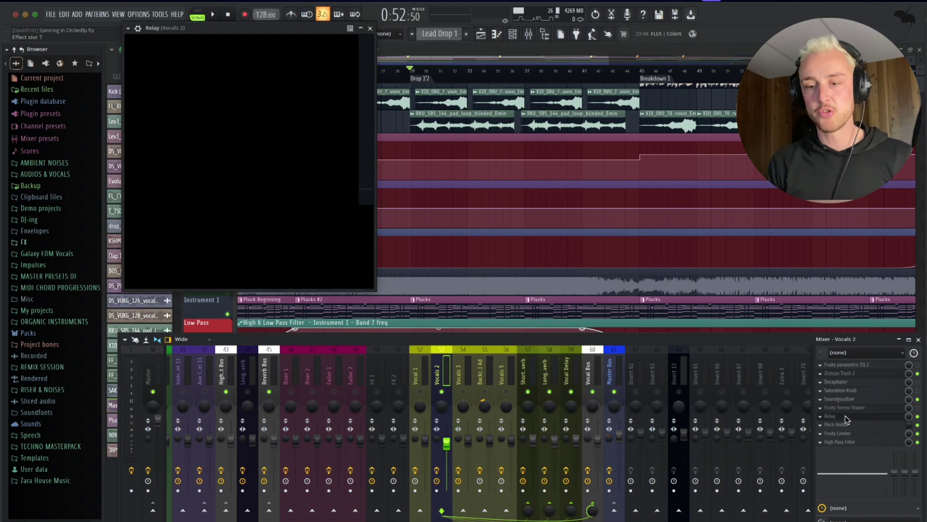
left_click(370, 29)
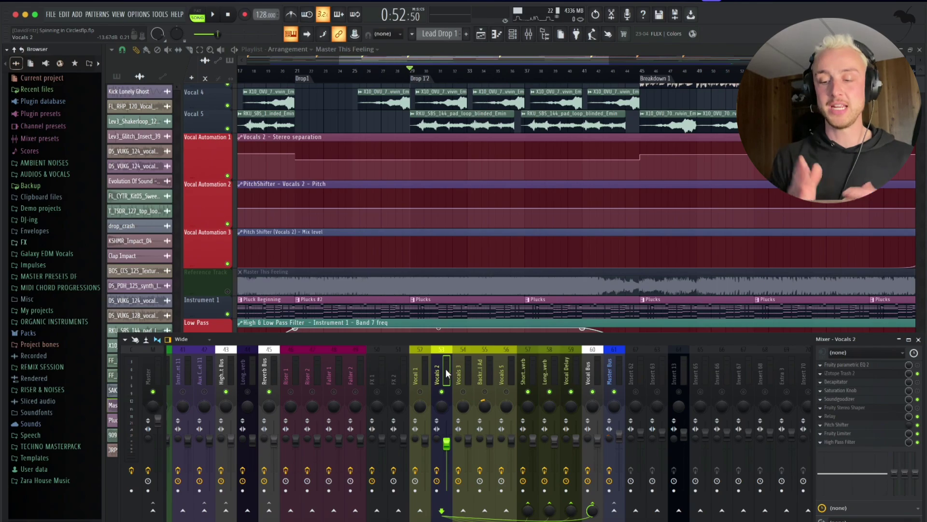
left_click(842, 373)
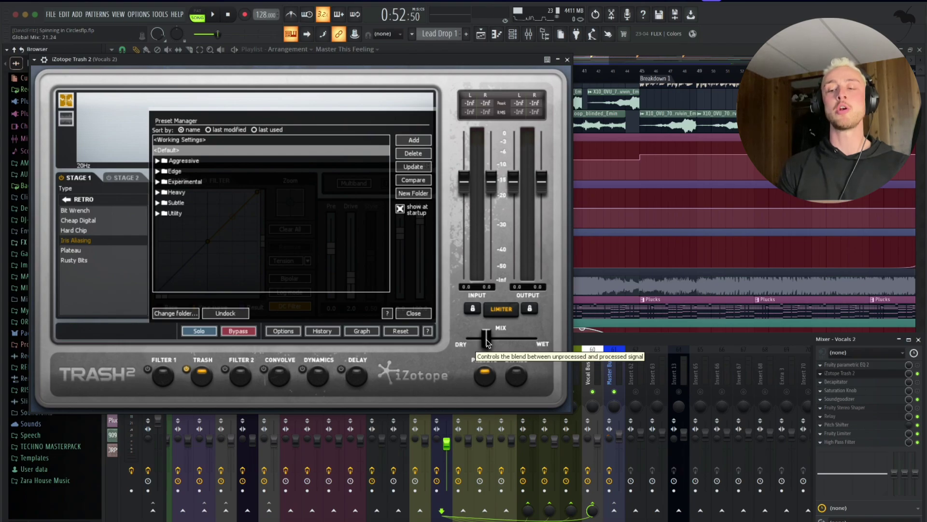
left_click_drag(476, 339, 537, 340)
key("space")
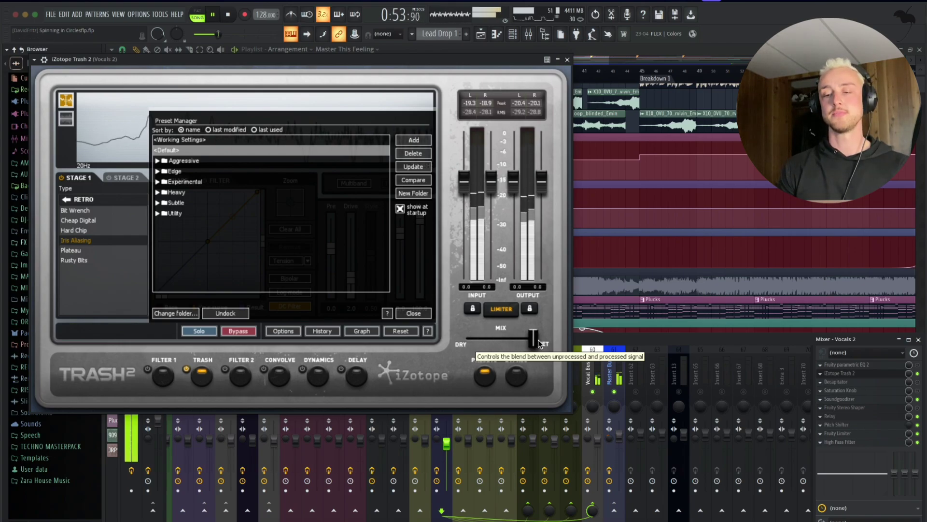
key("space")
Bring the Trash 2 mix back down close to dry while auditioning the drop.
left_click_drag(539, 342, 496, 342)
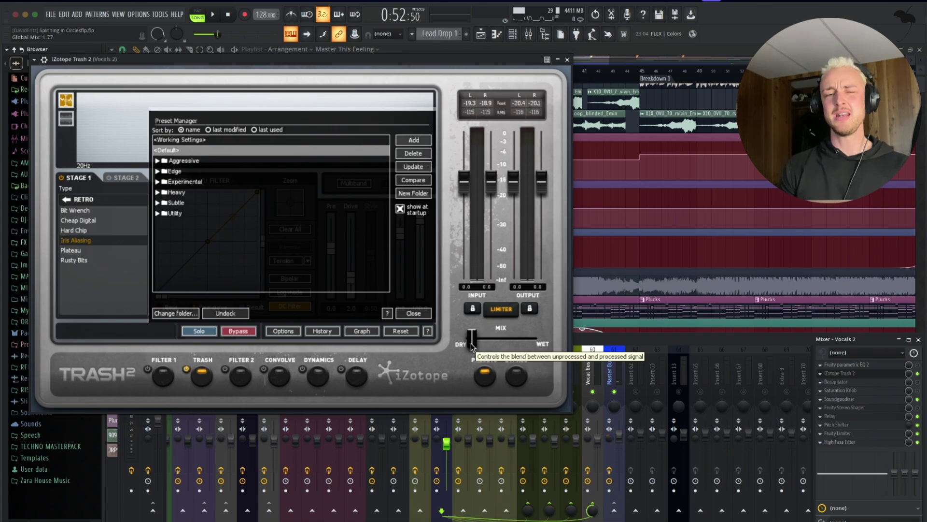
key("space")
mouse_move(472, 345)
left_mouse_down()
mouse_move(491, 342)
mouse_move(447, 344)
mouse_move(501, 342)
mouse_move(479, 344)
left_mouse_up()
key("space")
key("space")
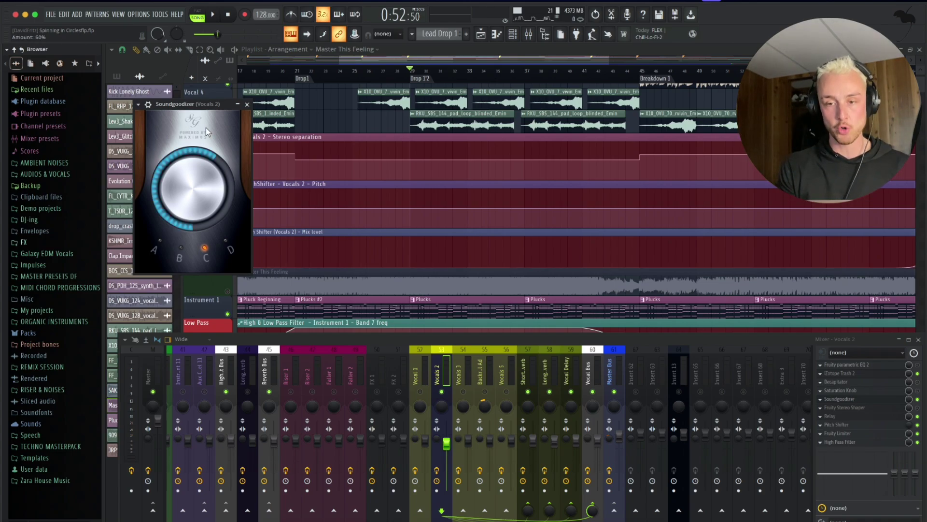
Close the Soundgoodizer window and play the drop twice to judge the effect on Vocals 2.
left_click(246, 104)
key("space")
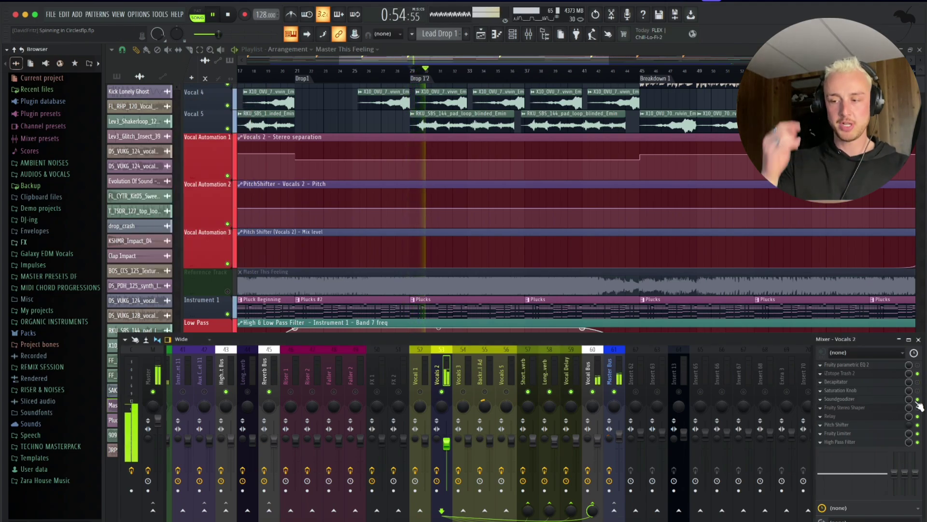
key("space")
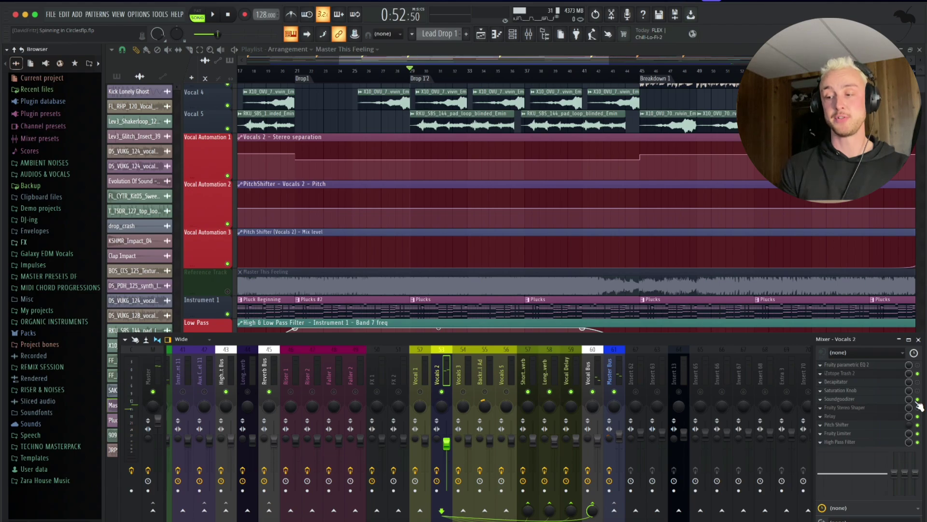
key("space")
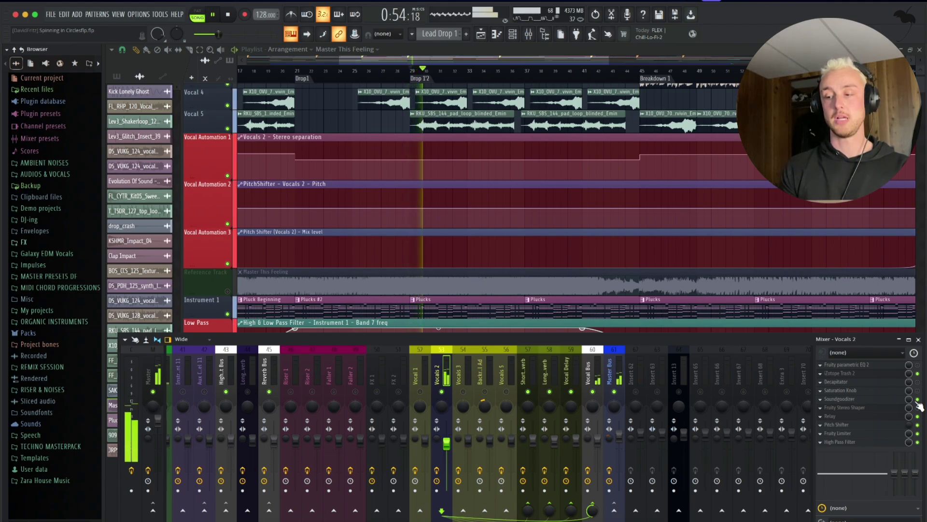
key("space")
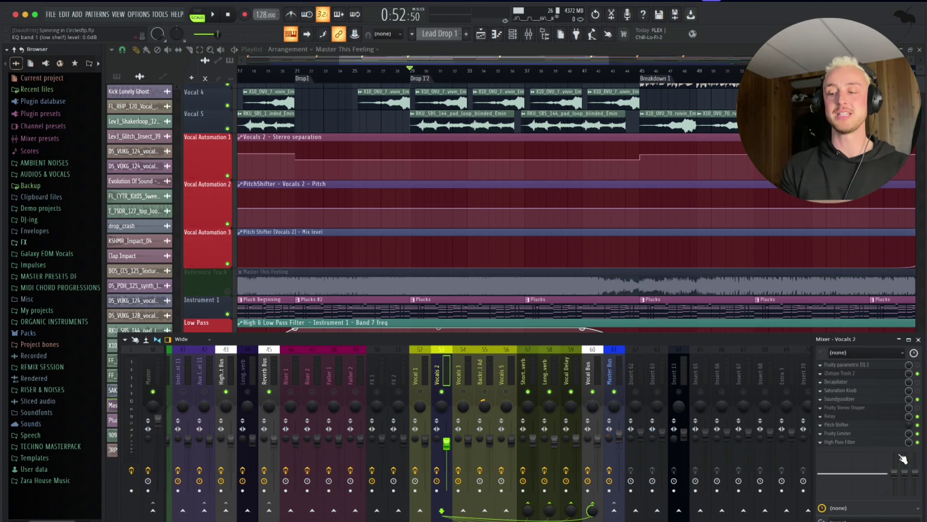
Open the Fruity Limiter on Vocals 2 and raise its compressor attack from the minimum, auditioning the drop.
left_click(841, 433)
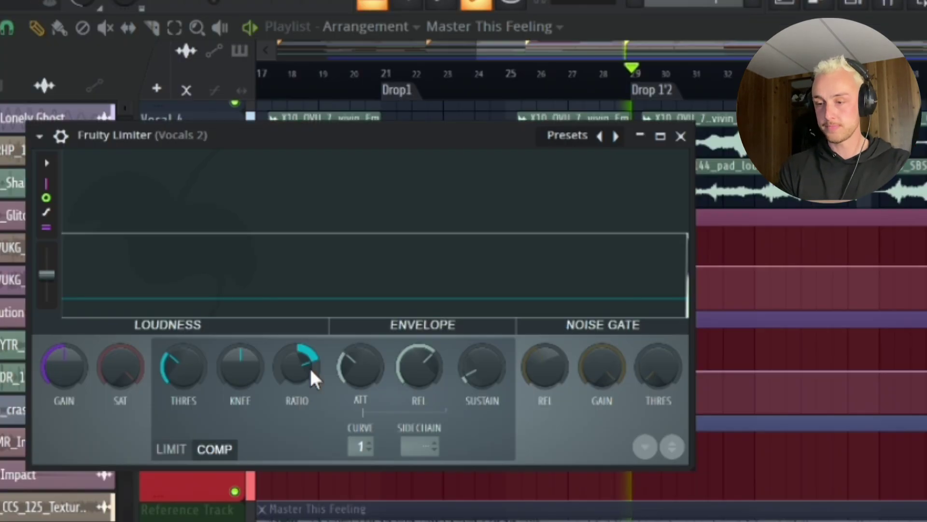
key("space")
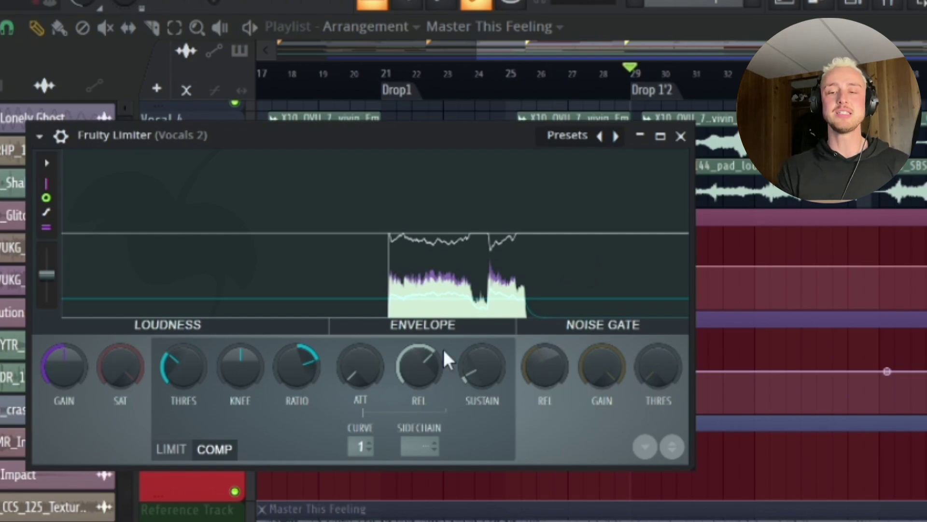
scroll(371, 350, "up", 4)
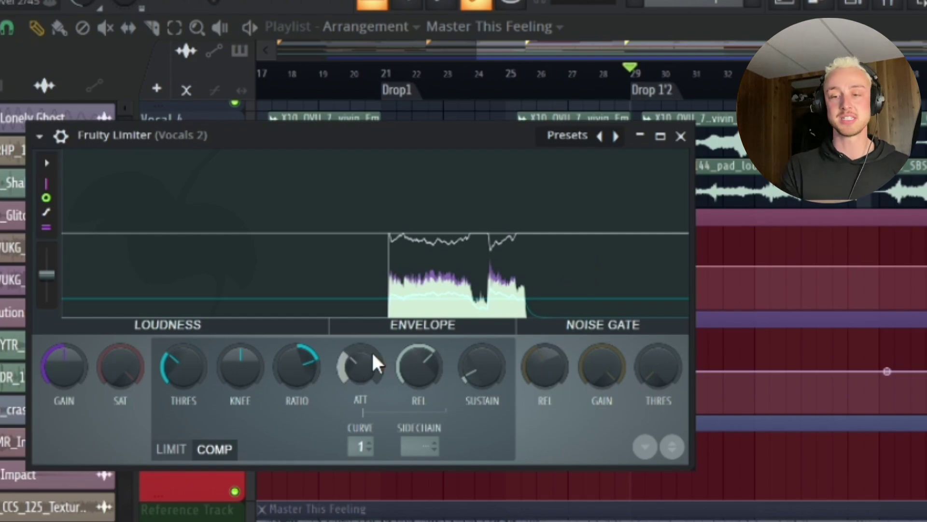
key("space")
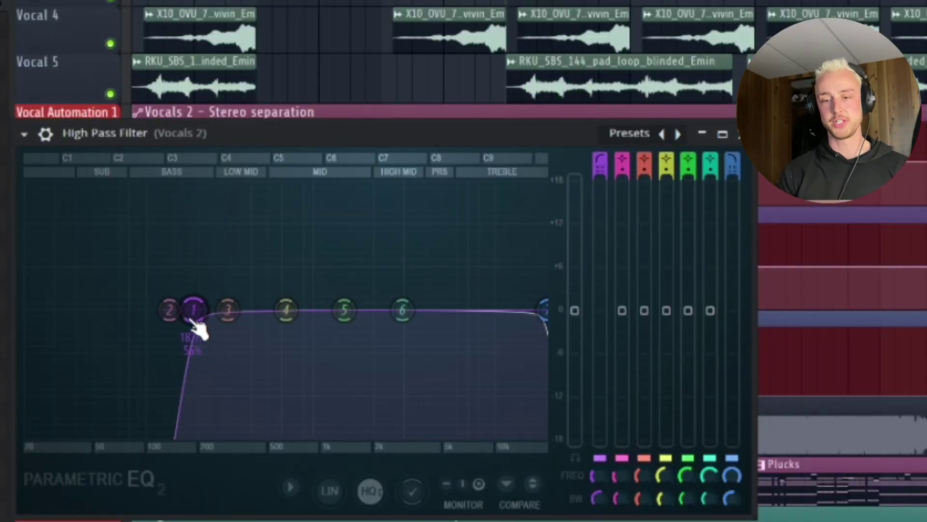
Move band 1 of the Vocals 2 High Pass Filter to the lowest frequency and audition the vocal without the low cut.
left_click_drag(193, 310, 26, 309)
key("space")
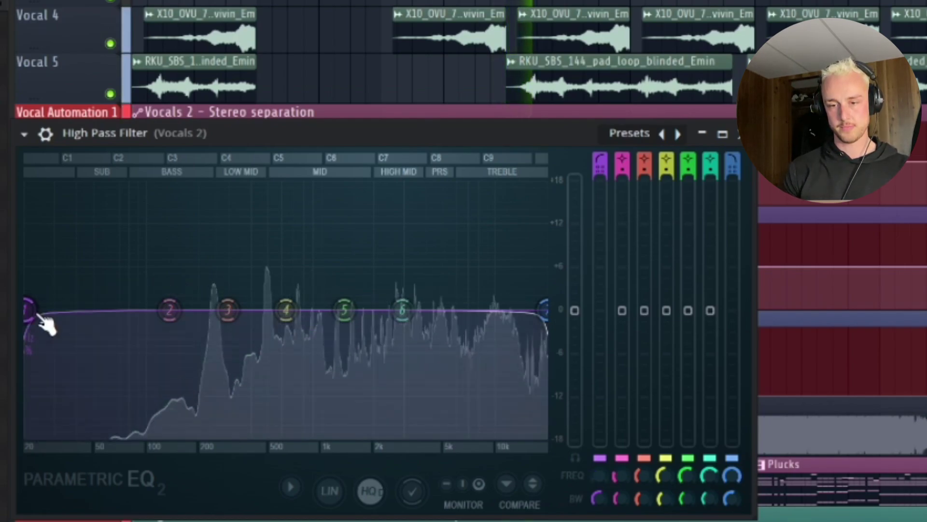
key("space")
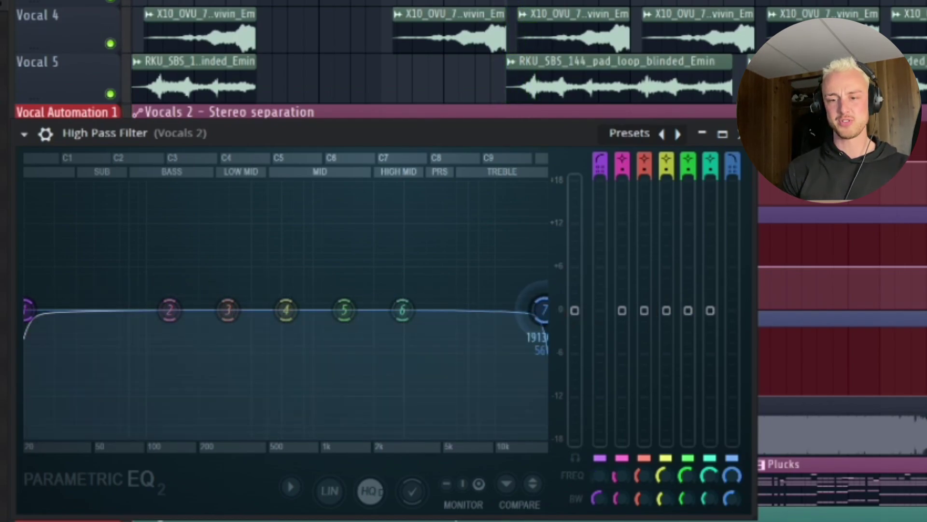
In the High Pass Filter, raise band 7 to about 20 kHz and set the band 1 low cut to about 156 Hz.
key("space")
mouse_move(544, 309)
left_mouse_down()
mouse_move(169, 309)
mouse_move(545, 309)
left_mouse_up()
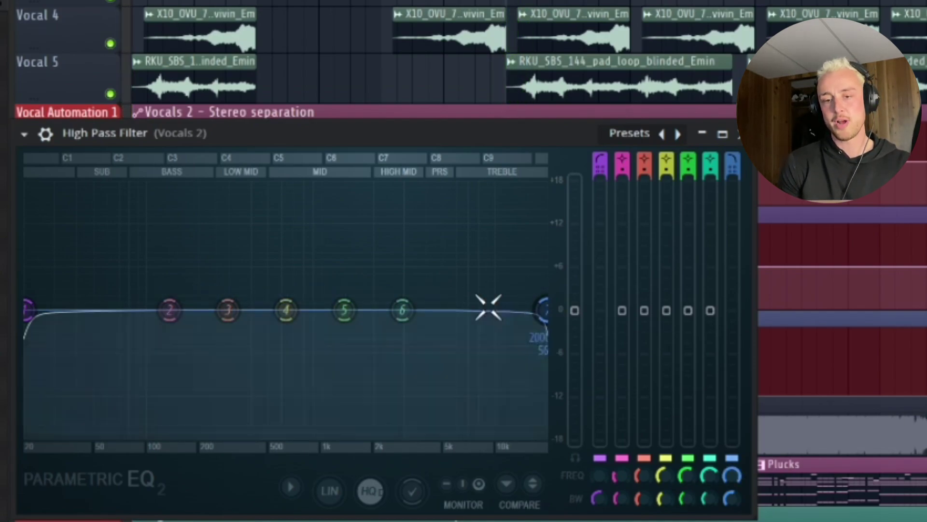
left_click_drag(28, 310, 167, 310)
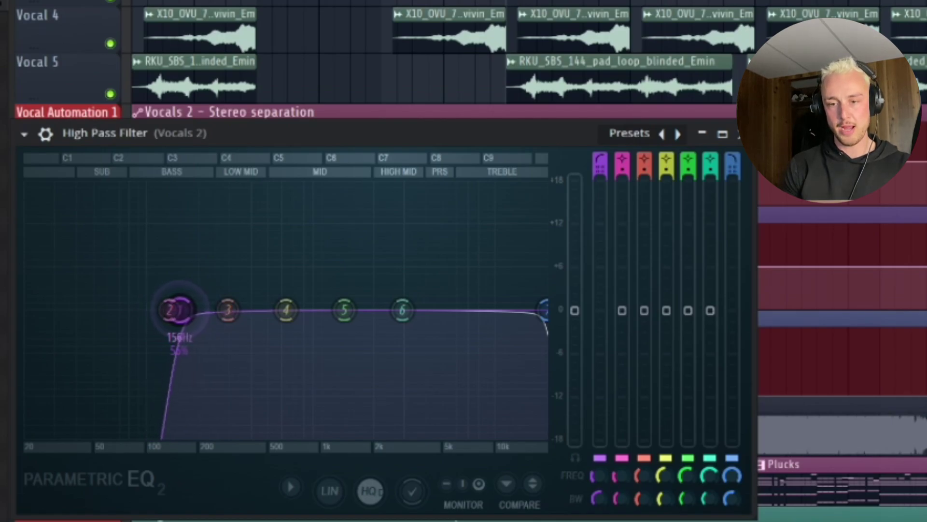
left_click_drag(184, 309, 185, 312)
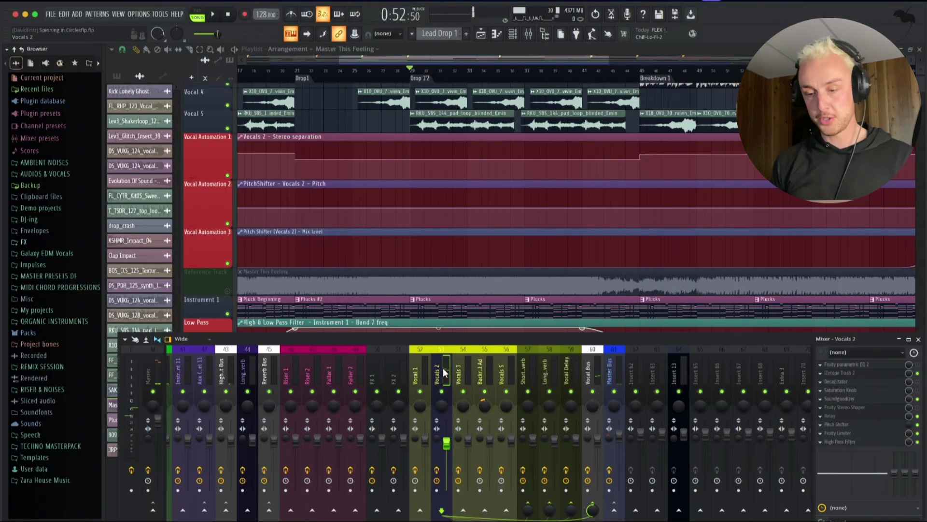
Look through the mixer's instrument, drum and vocal tracks and select the High Instrument Bus.
scroll(442, 367, "left", 2)
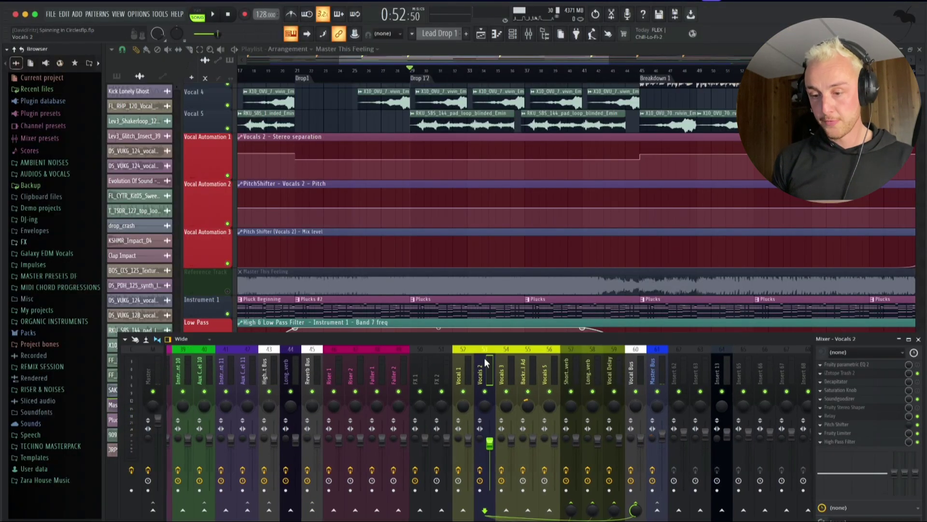
scroll(485, 358, "right", 7)
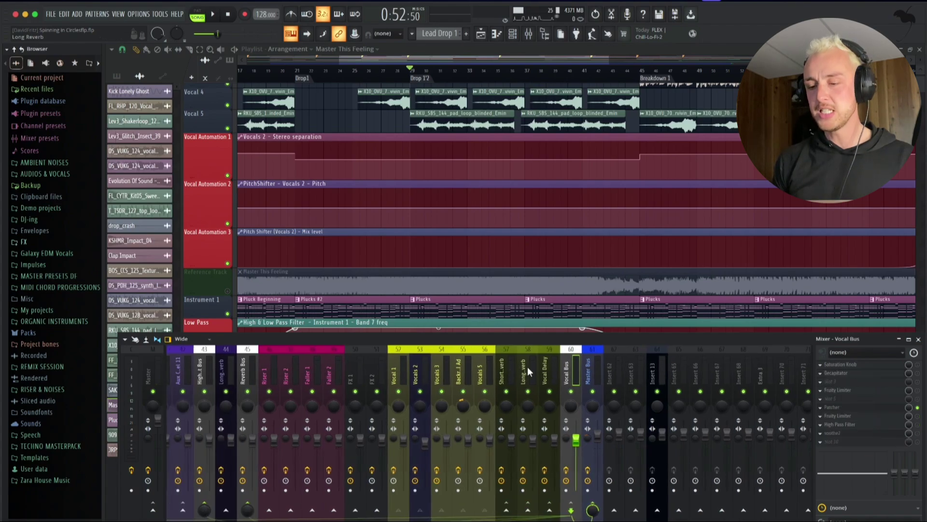
scroll(572, 367, "left", 4)
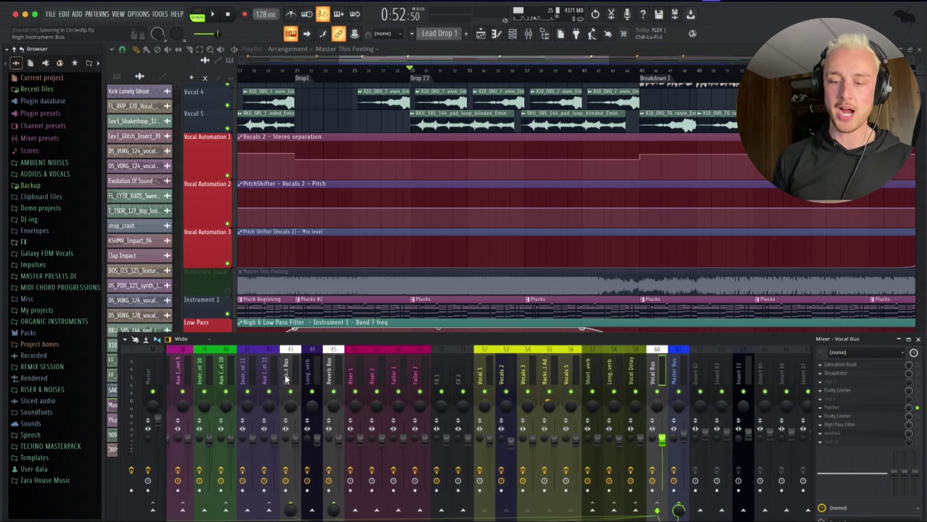
scroll(286, 372, "left", 5)
scroll(428, 366, "left", 20)
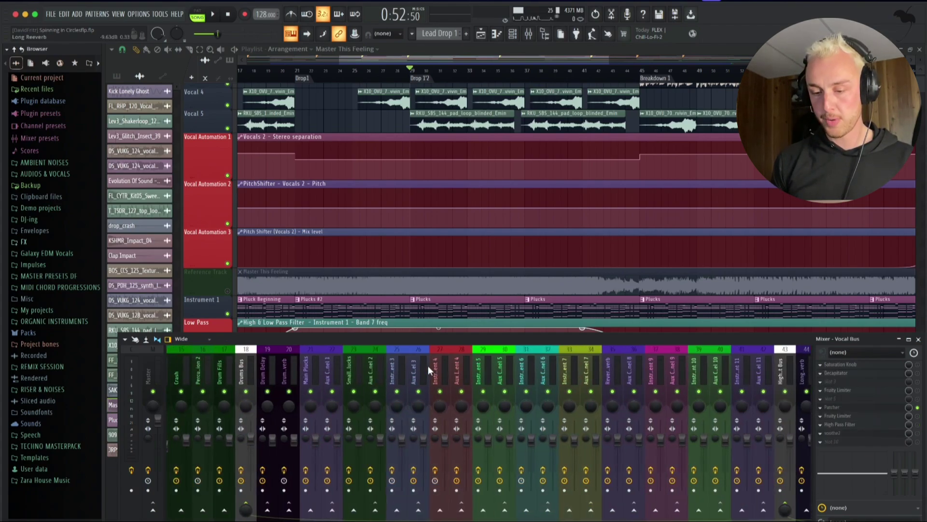
scroll(410, 375, "right", 7)
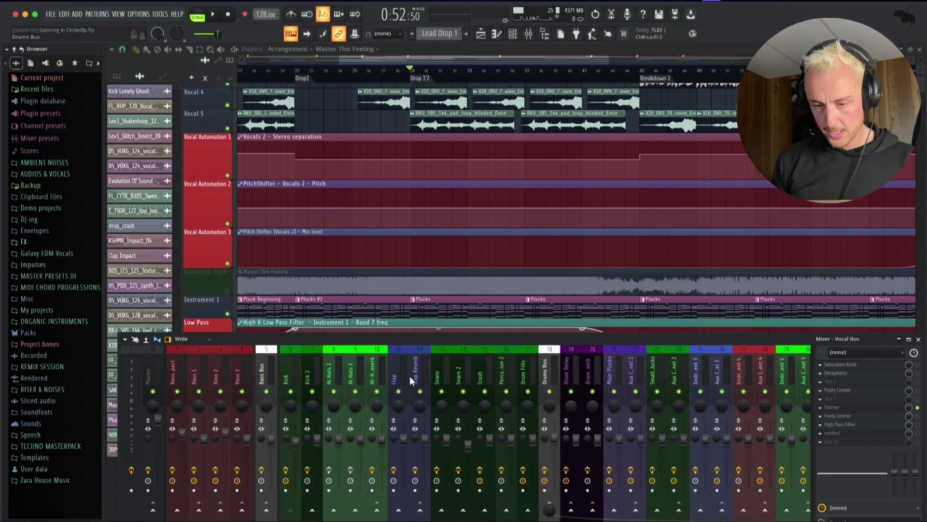
scroll(563, 371, "right", 11)
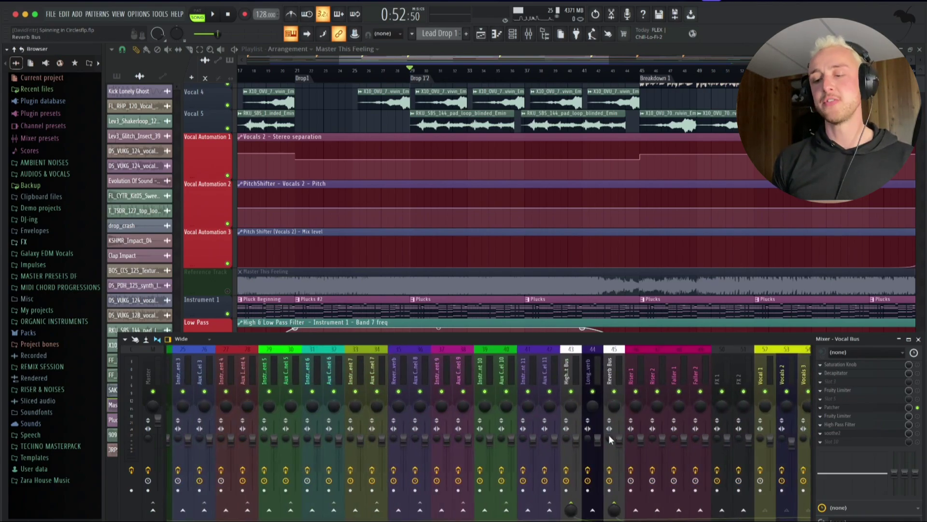
left_click(570, 369)
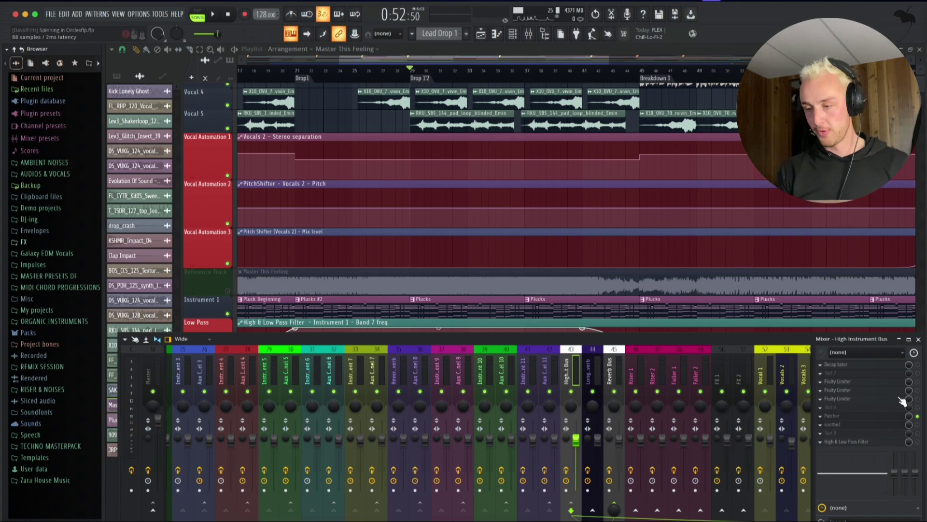
Open the first Fruity Limiter on the High Instrument Bus, audition it, and set its sidechain input to Vocal Bus.
left_click(860, 387)
key("space")
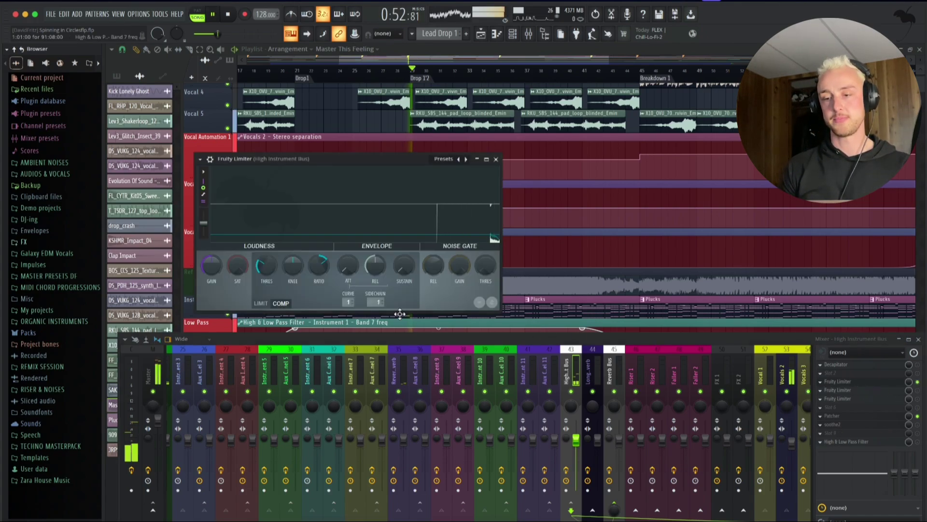
key("space")
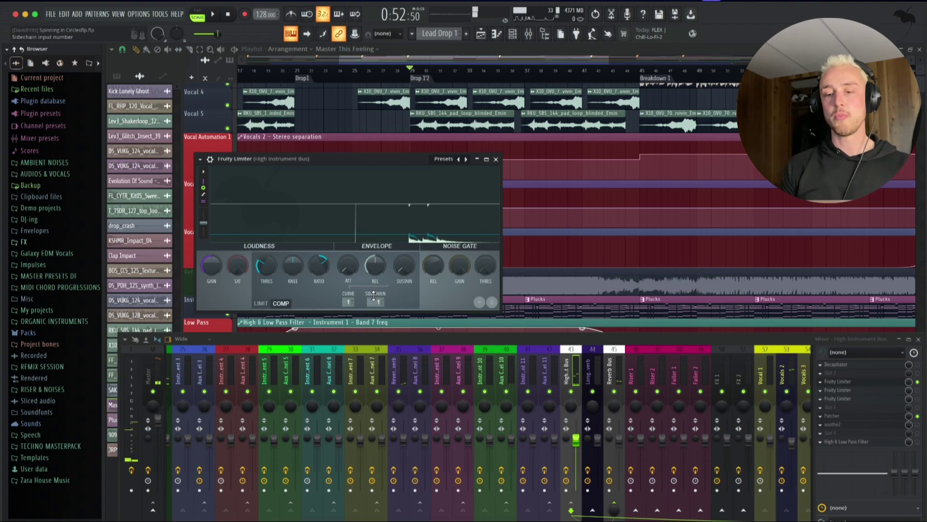
left_click(375, 301)
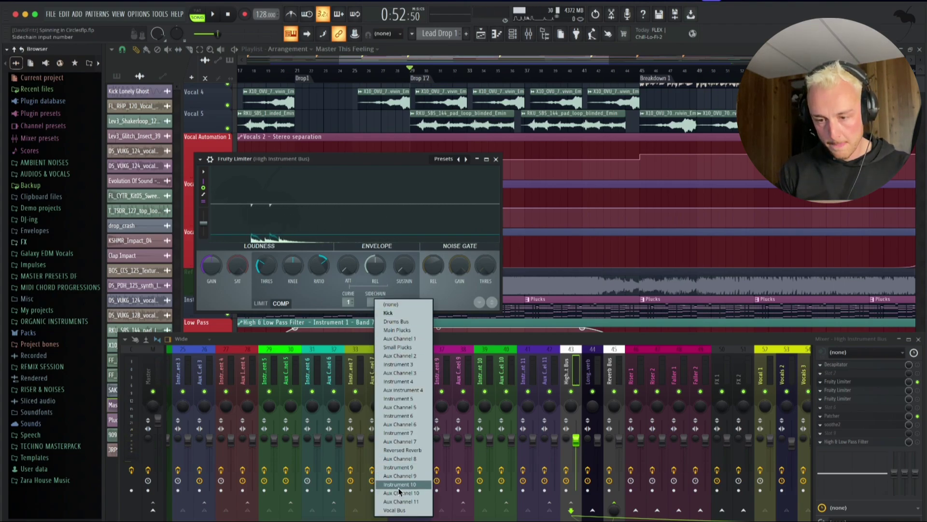
left_click(399, 510)
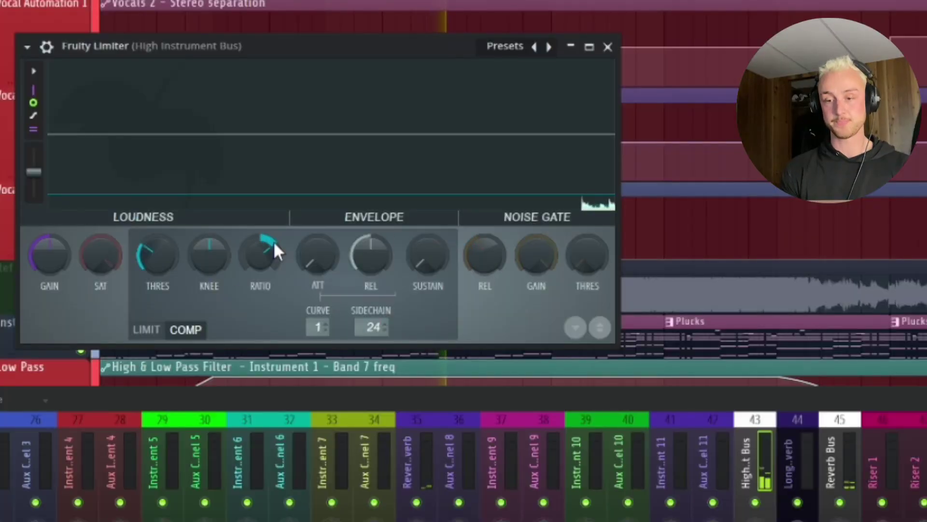
Lower the sidechained limiter's threshold and ratio while the drop plays.
left_click_drag(157, 255, 157, 278)
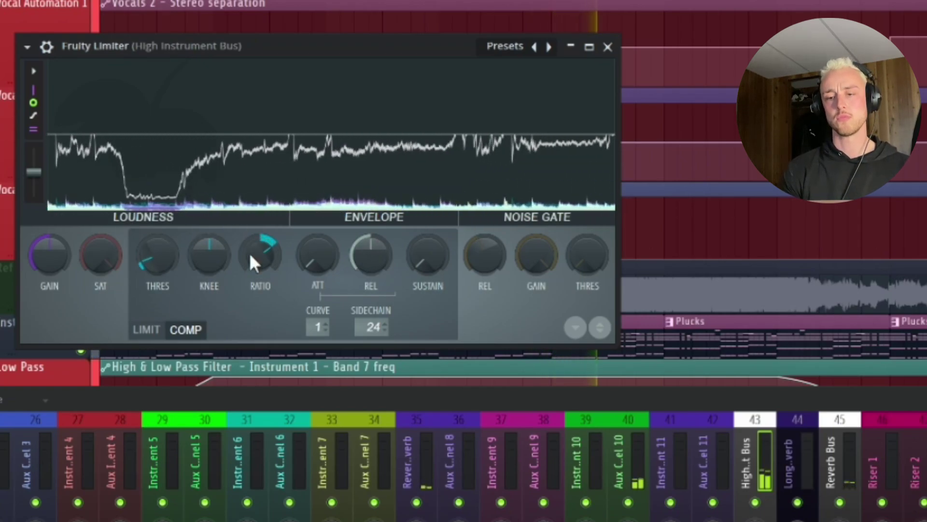
left_click_drag(254, 252, 254, 268)
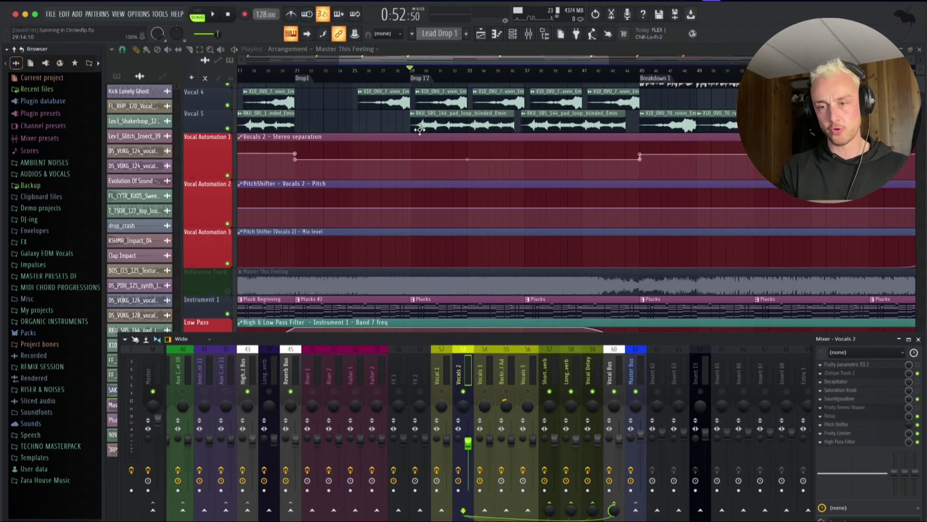
Check the sample settings of the blinded pad loop clip on Vocal 5 and the female vocal hook clip on Vocal 1.
key("F9")
left_click(413, 114)
key("Escape")
scroll(360, 205, "up", 3)
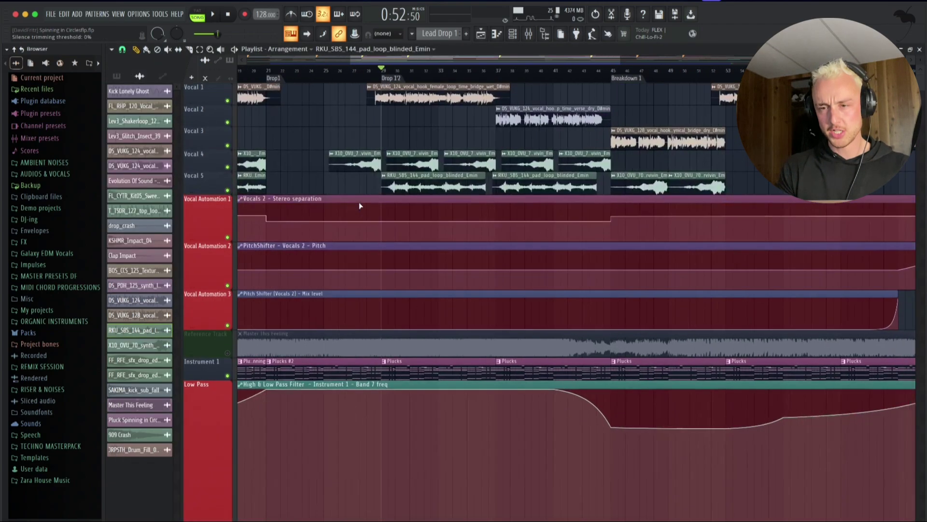
double_click(399, 102)
key("Escape")
Select the Short Reverb track in the mixer and check its ValhallaVintageVerb effect.
key("F9")
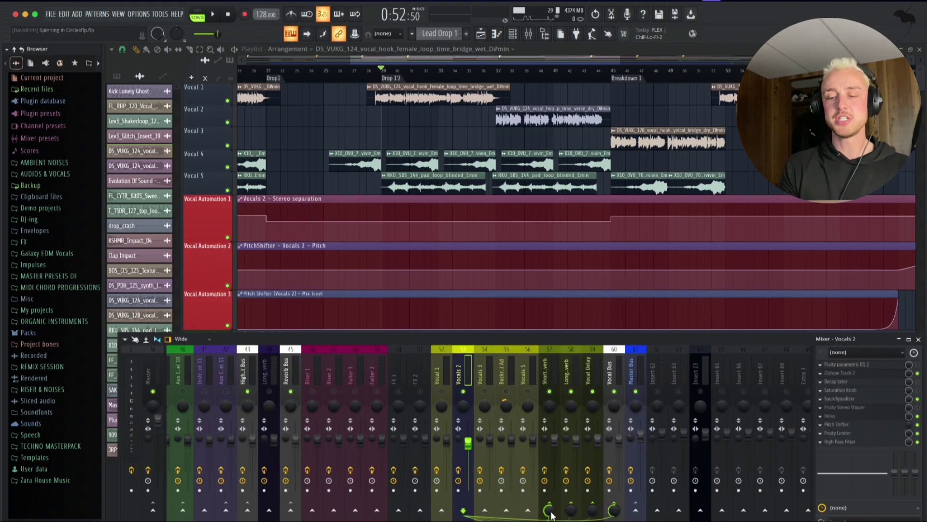
left_click(554, 373)
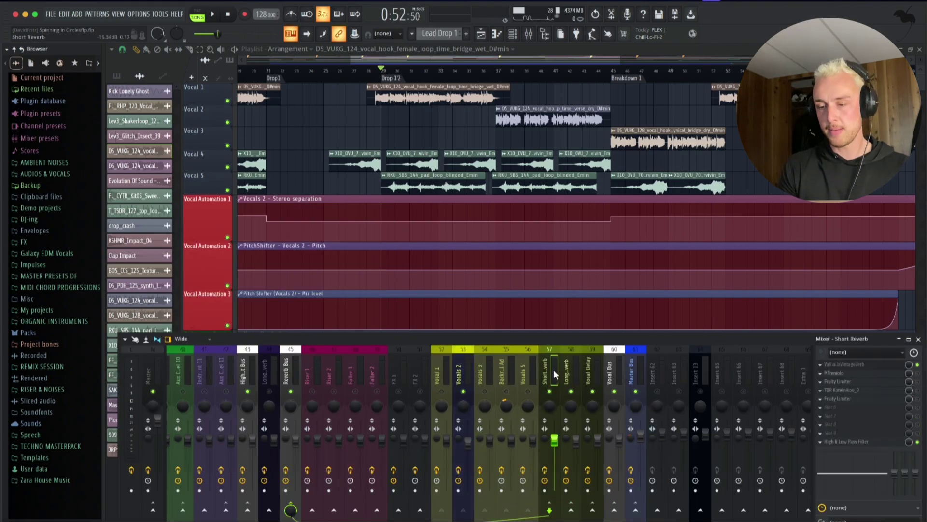
left_click(861, 366)
left_click(861, 365)
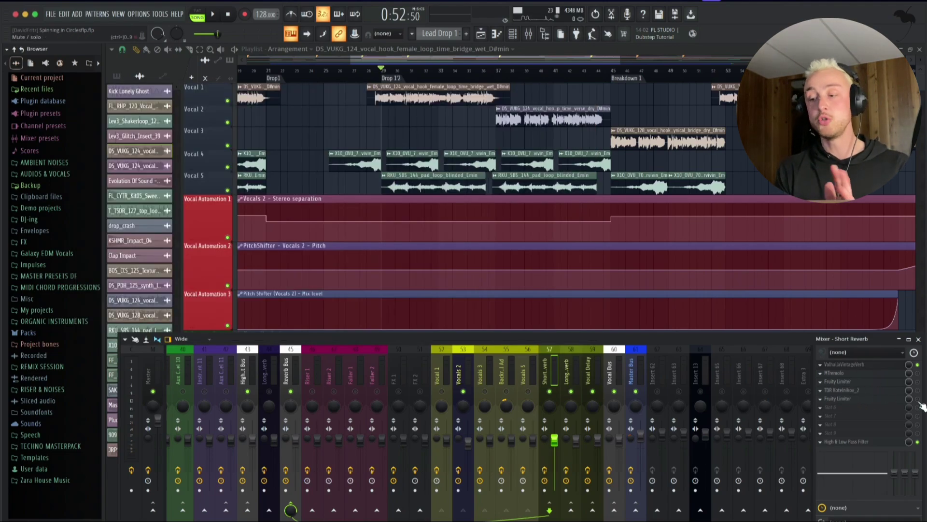
Open the second Fruity Limiter on the Short Reverb track in compressor mode and set its sidechain input to Vocals 2.
left_click(853, 399)
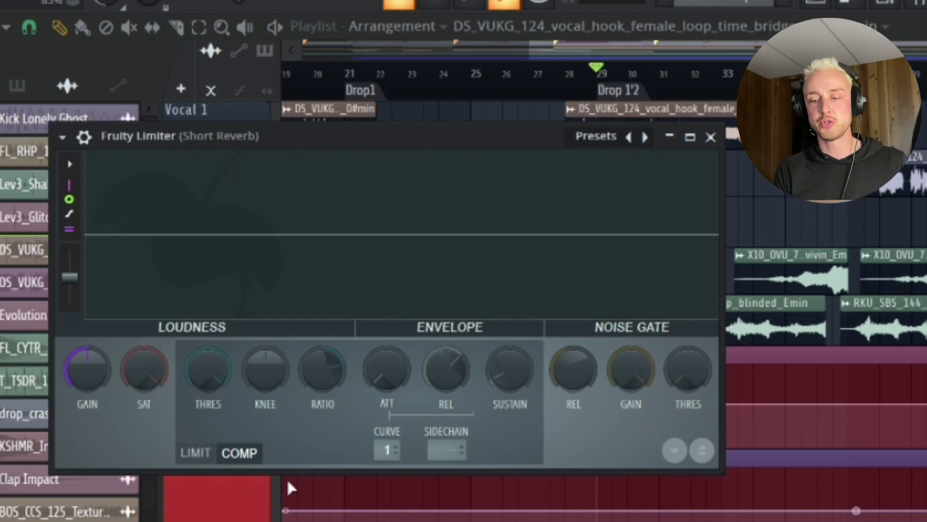
left_click(186, 452)
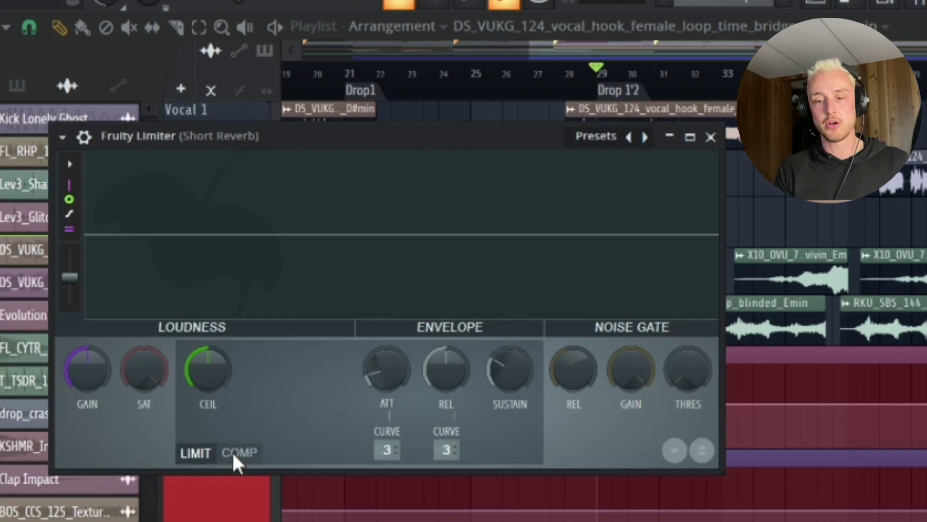
left_click(239, 453)
left_click(448, 446)
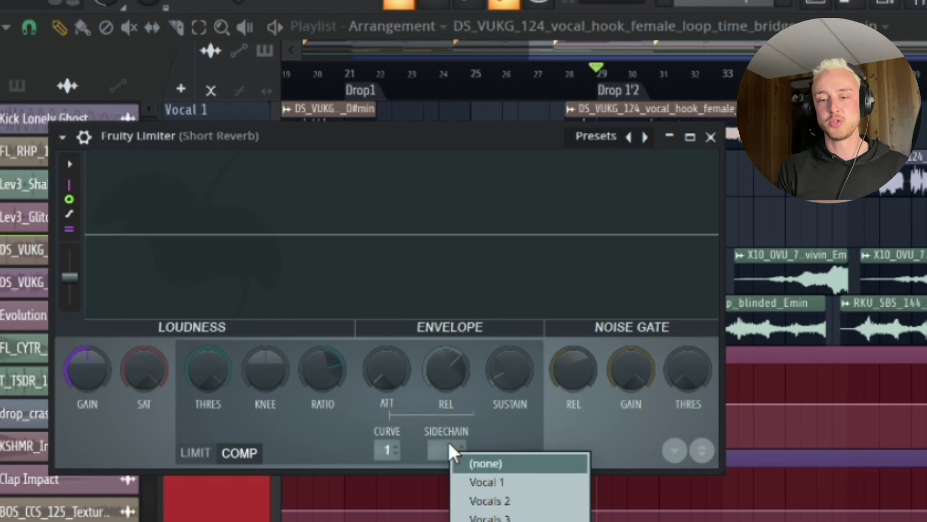
left_click(497, 483)
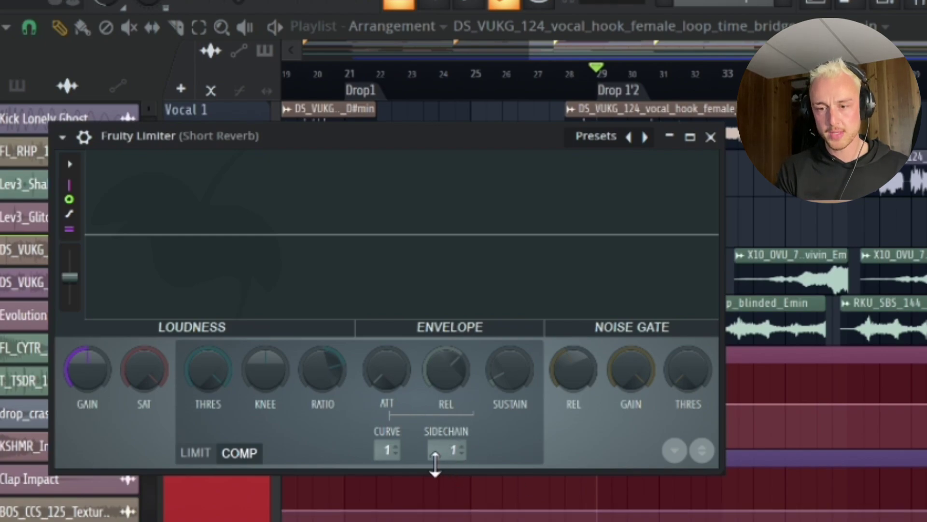
left_click(450, 461)
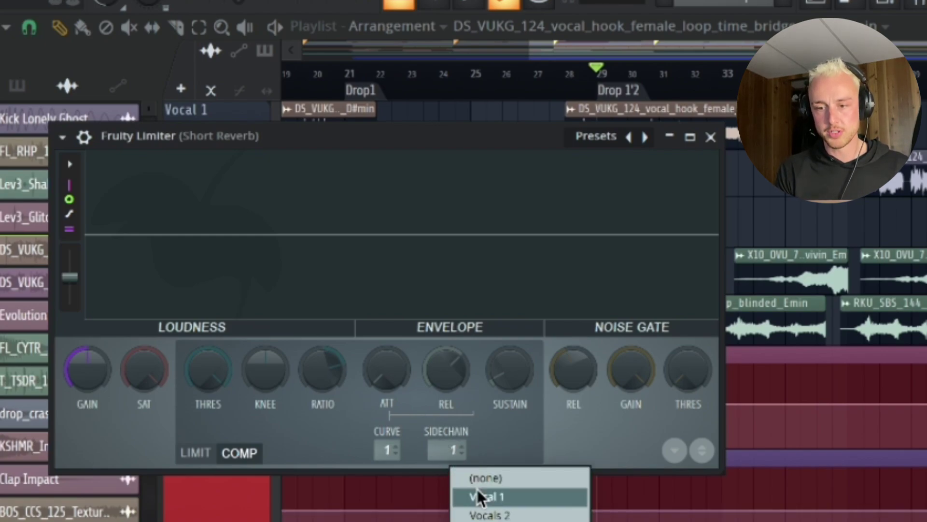
left_click(488, 515)
Lower the Short Reverb limiter's threshold and play the drop to audition the sidechained ducking.
mouse_move(208, 371)
left_mouse_down()
mouse_move(208, 399)
mouse_move(203, 371)
mouse_move(203, 386)
left_mouse_up()
key("space")
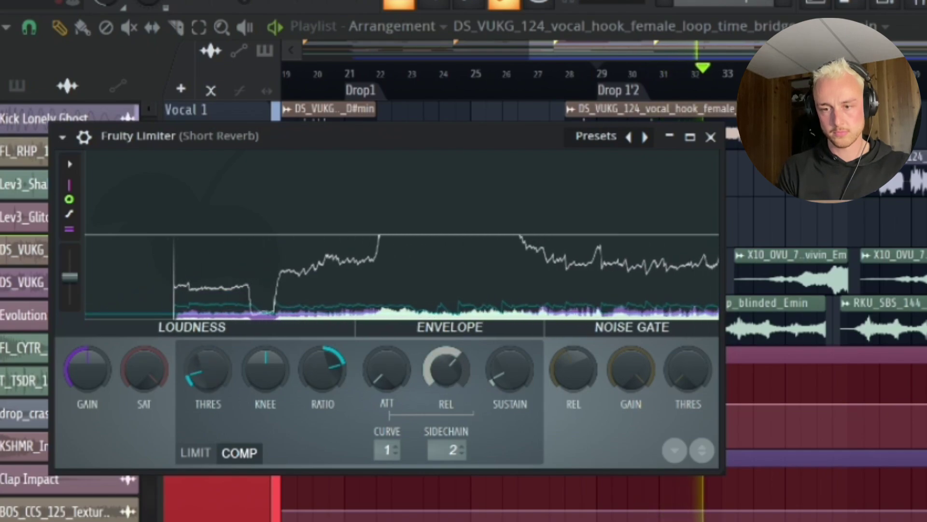